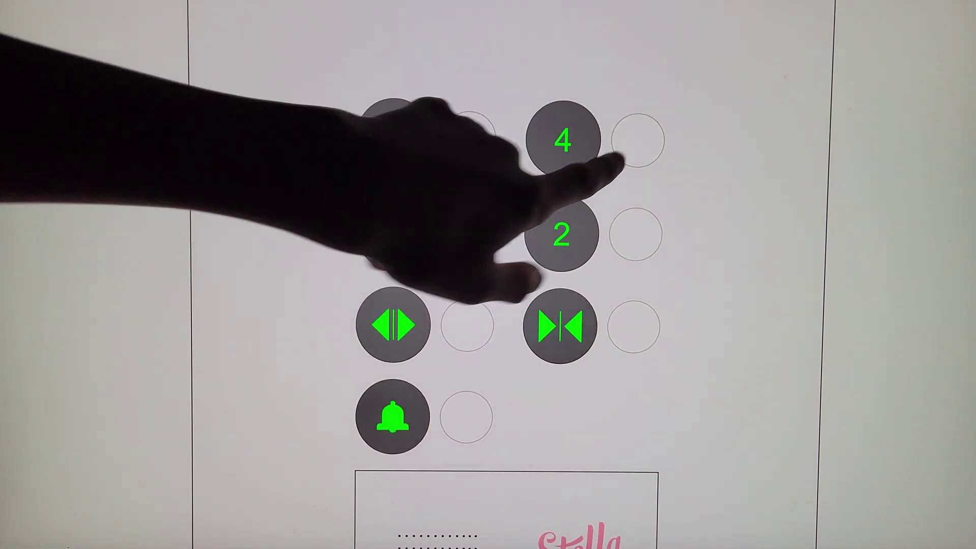
Step: Select floor 4 and then the lobby (L), lighting the L indicator green
left_click(563, 140)
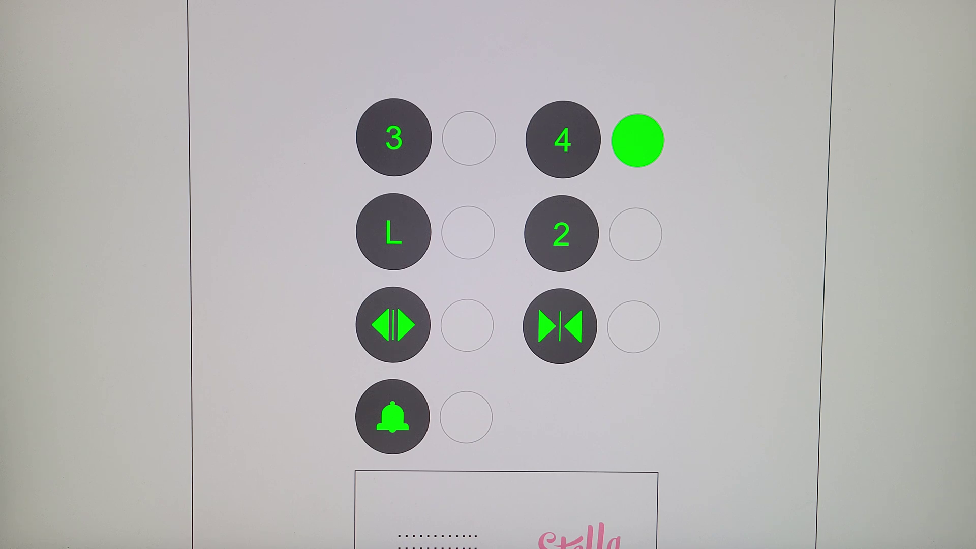
left_click(393, 232)
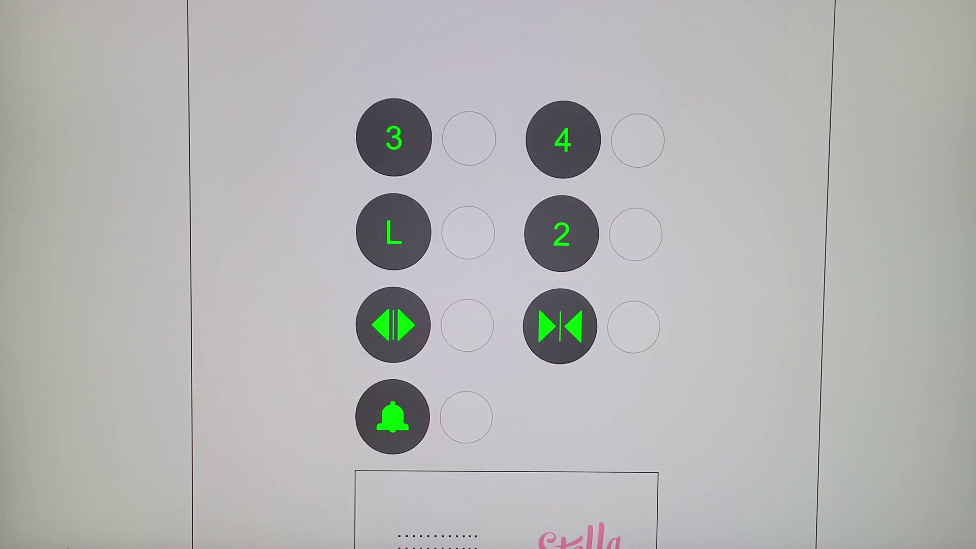
left_click(468, 232)
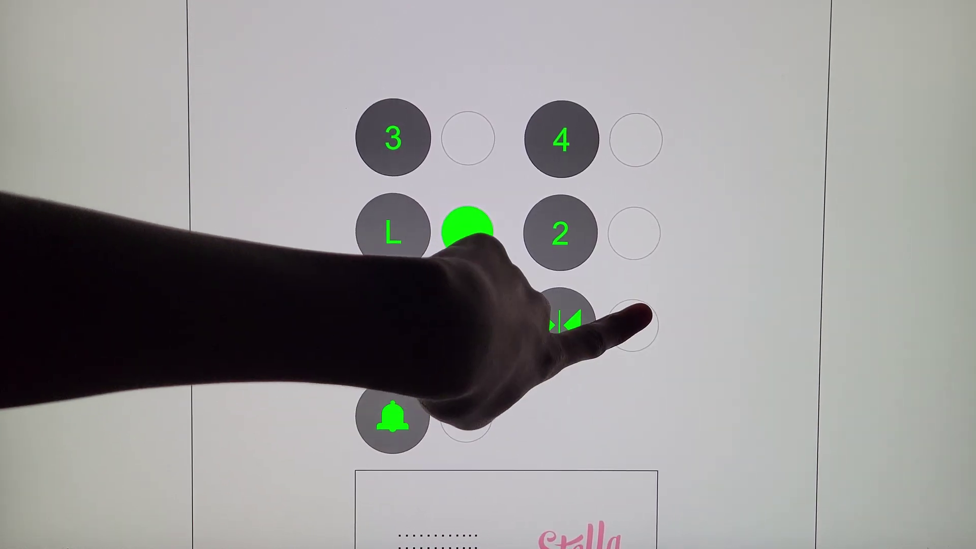